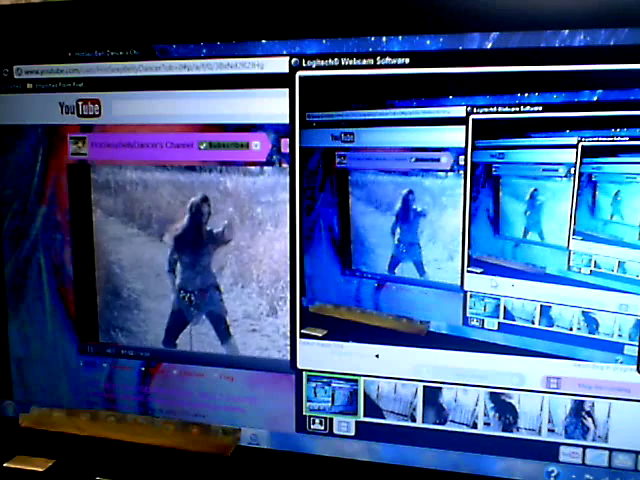
# - Switch away from the Logitech webcam window to reveal the lady nirvana bellydance channel page
pyautogui.hotkey('alt', 'Tab')
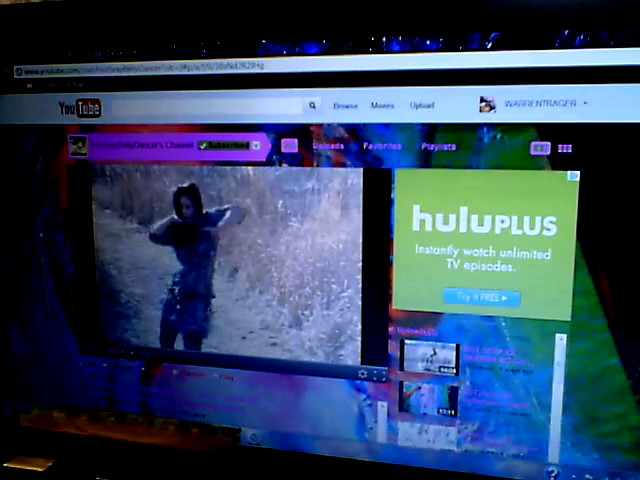
pyautogui.scroll(-3, 320, 280)
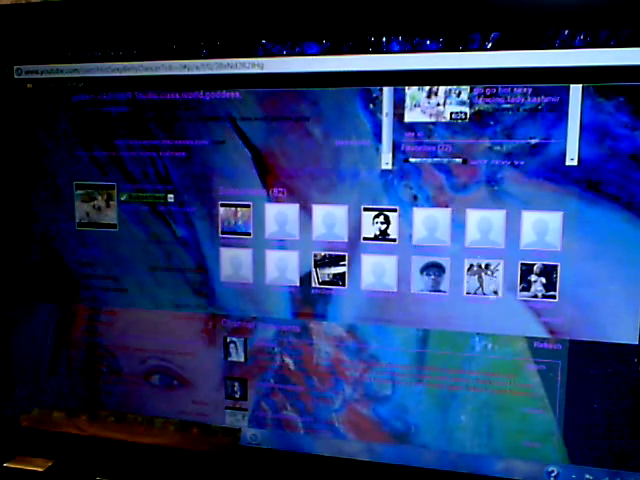
pyautogui.scroll(-3, 320, 280)
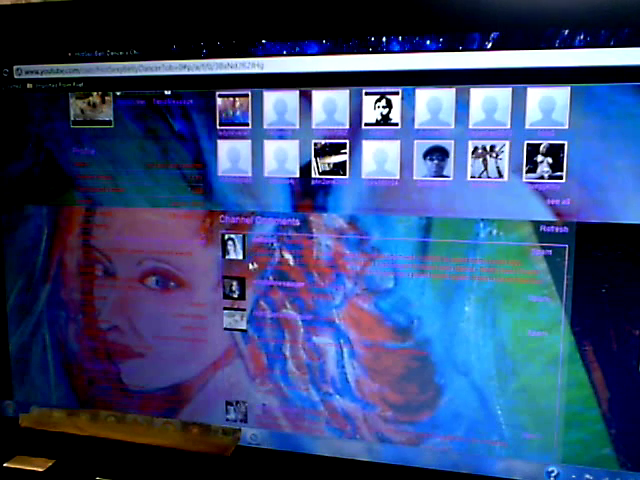
pyautogui.scroll(-3, 258, 279)
pyautogui.scroll(-3, 258, 279)
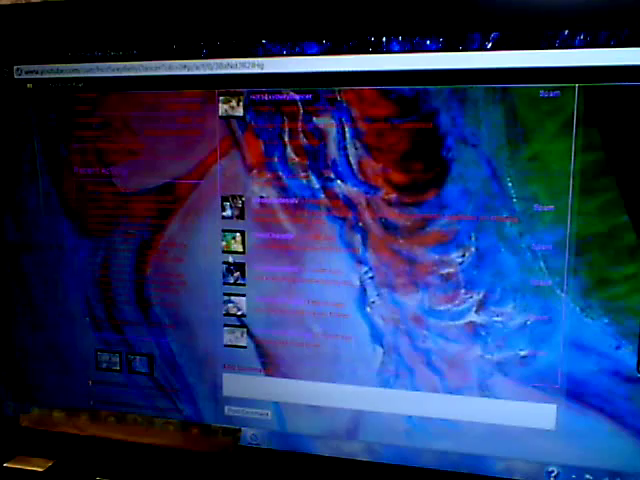
pyautogui.scroll(6, 258, 279)
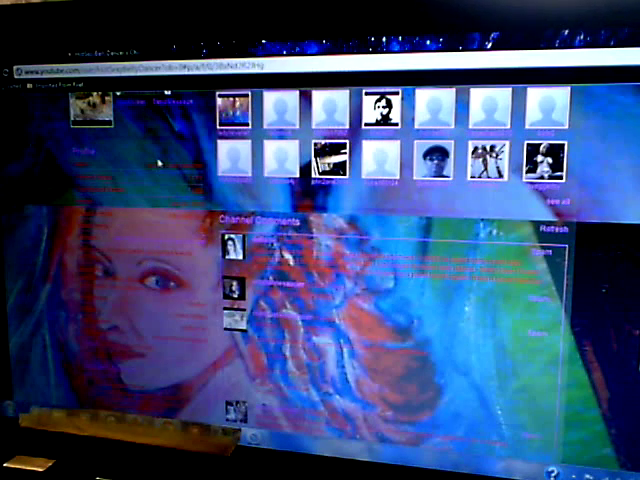
pyautogui.scroll(-3, 192, 293)
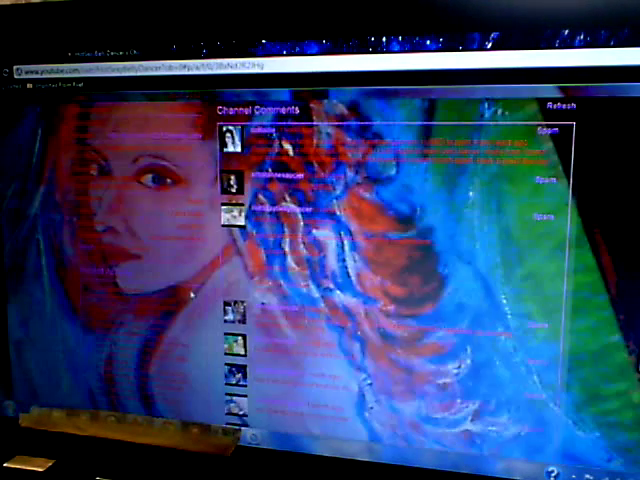
pyautogui.scroll(-3, 192, 293)
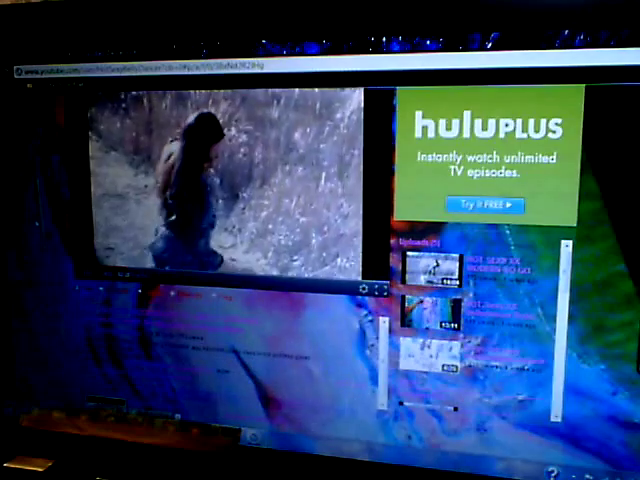
pyautogui.scroll(2, 603, 277)
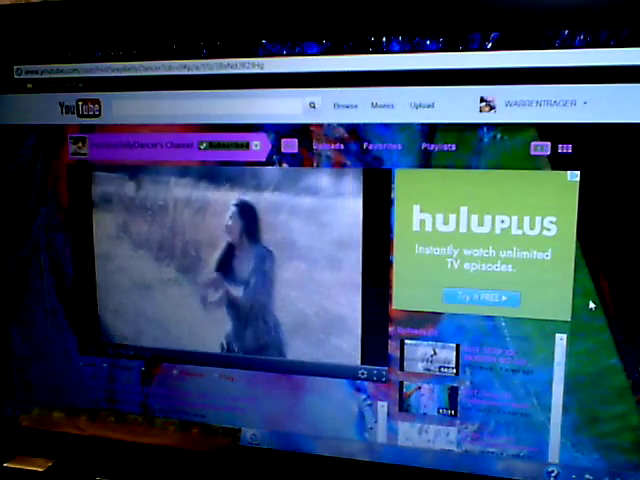
pyautogui.scroll(-3, 595, 295)
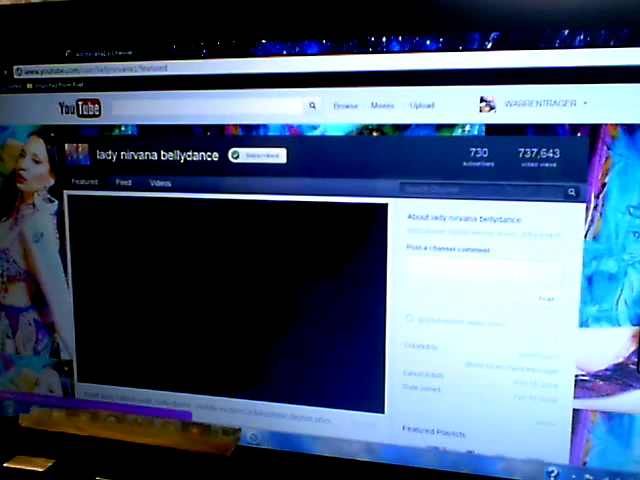
pyautogui.scroll(-3, 320, 300)
pyautogui.scroll(-2, 320, 300)
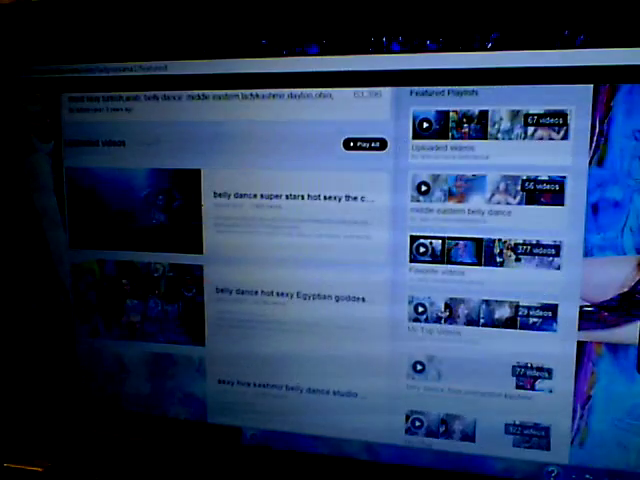
pyautogui.scroll(5, 320, 260)
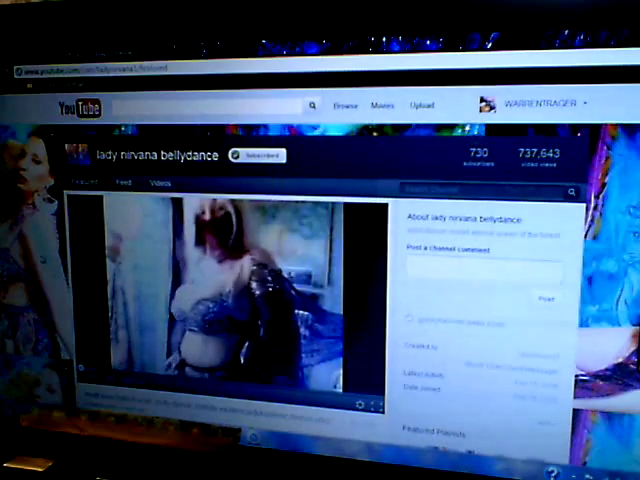
pyautogui.scroll(-2, 320, 260)
pyautogui.scroll(-2, 320, 260)
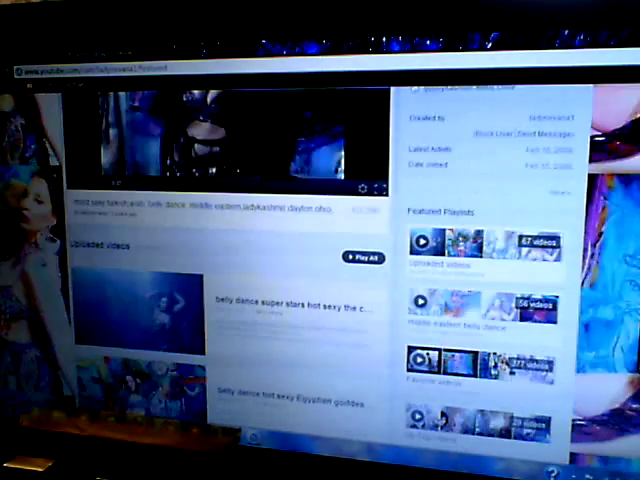
pyautogui.scroll(-3, 320, 260)
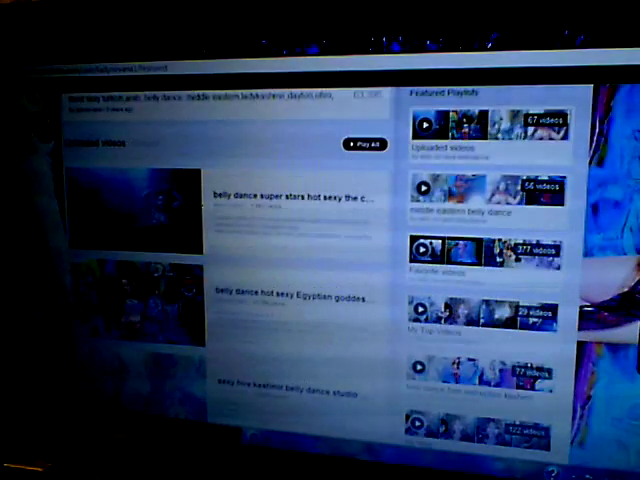
pyautogui.scroll(-3, 320, 260)
pyautogui.scroll(-3, 320, 260)
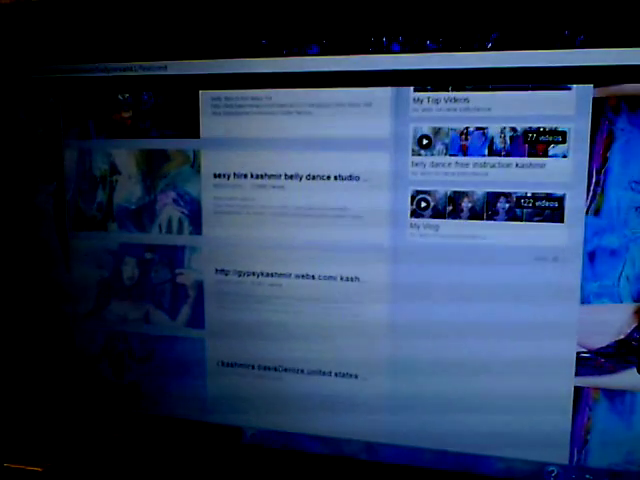
pyautogui.scroll(3, 320, 260)
pyautogui.scroll(3, 320, 260)
pyautogui.scroll(-7, 320, 260)
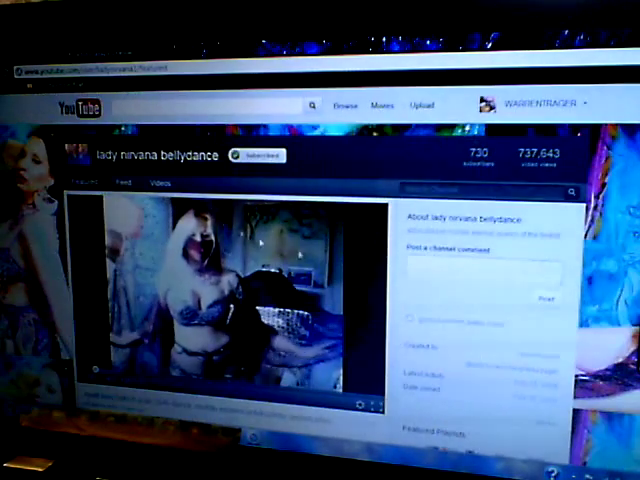
pyautogui.scroll(-4, 385, 292)
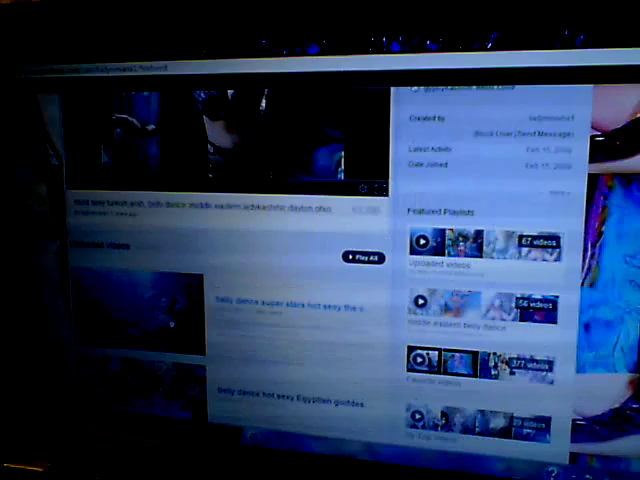
# - Open the 'call of the siren' belly dance video from the channel page
pyautogui.click(170, 320)
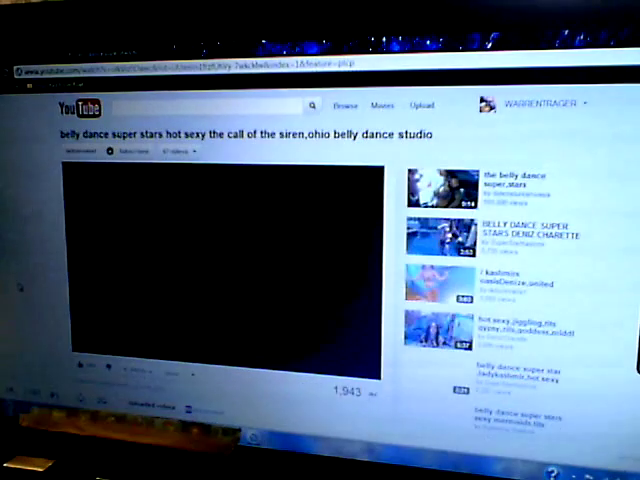
pyautogui.scroll(-3, 18, 287)
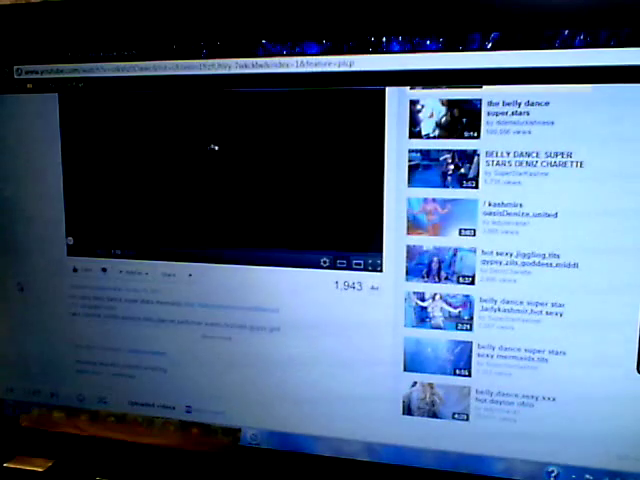
pyautogui.scroll(-2, 213, 148)
pyautogui.scroll(-3, 213, 148)
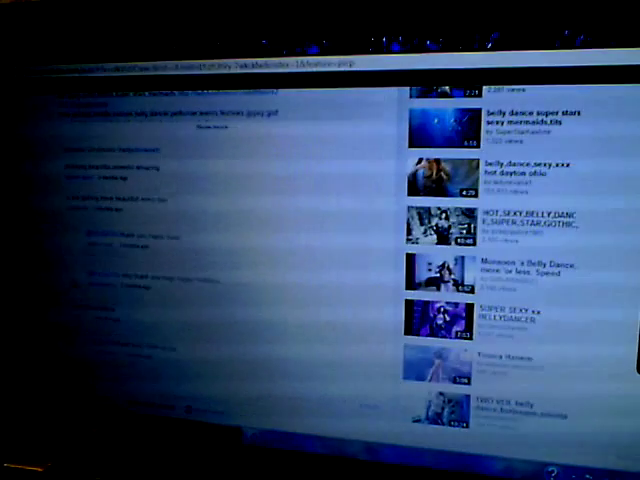
pyautogui.scroll(5, 220, 250)
pyautogui.scroll(3, 220, 250)
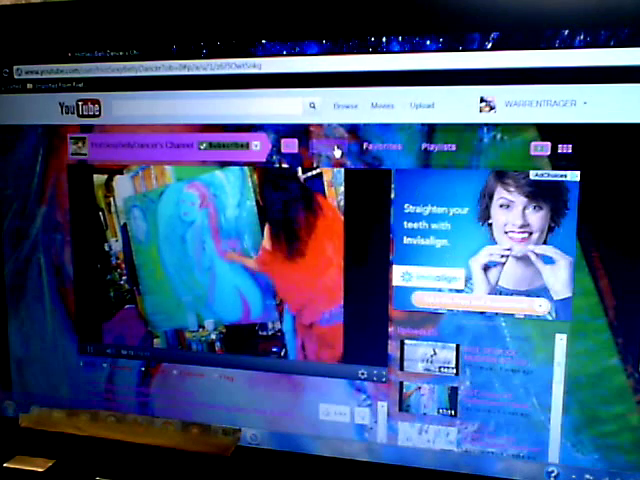
# - Show the channel's Uploads list and play one of its uploaded videos
pyautogui.click(337, 150)
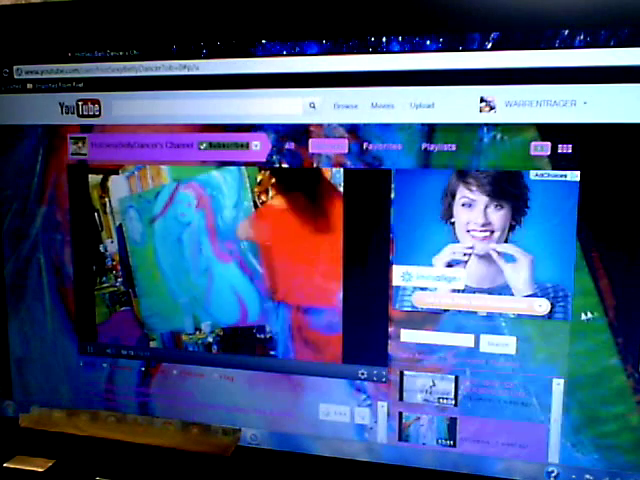
pyautogui.scroll(-5, 579, 317)
pyautogui.scroll(-3, 498, 252)
pyautogui.scroll(3, 499, 254)
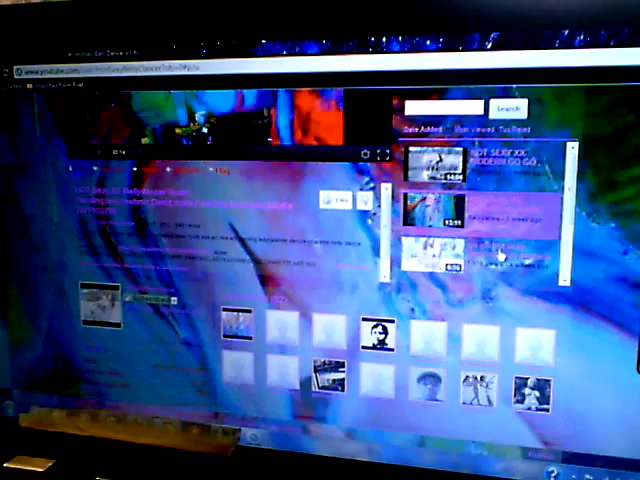
pyautogui.scroll(-2, 452, 212)
pyautogui.scroll(-2, 445, 226)
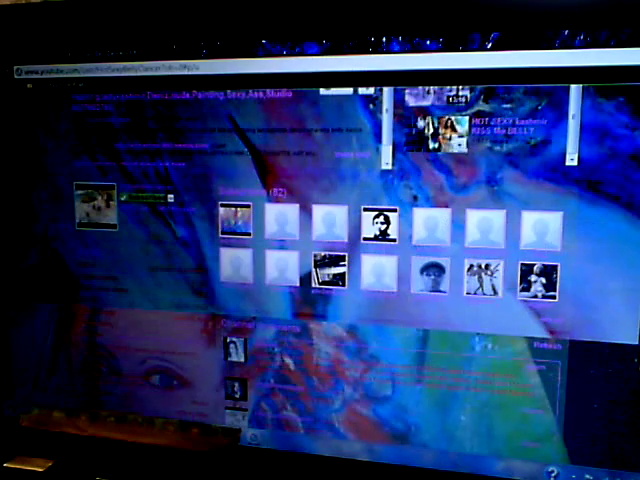
pyautogui.click(429, 134)
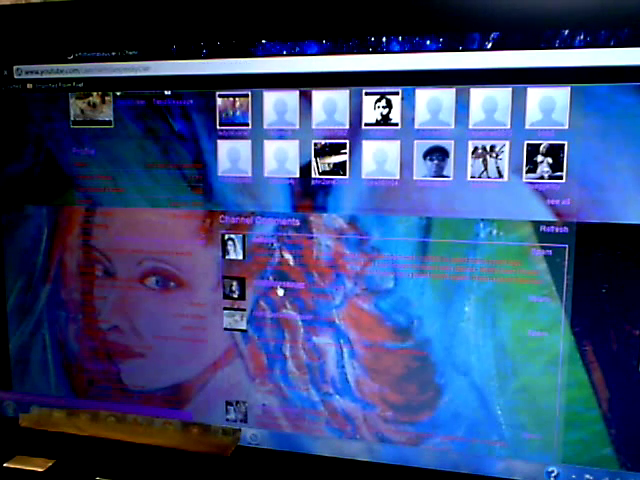
pyautogui.click(280, 290)
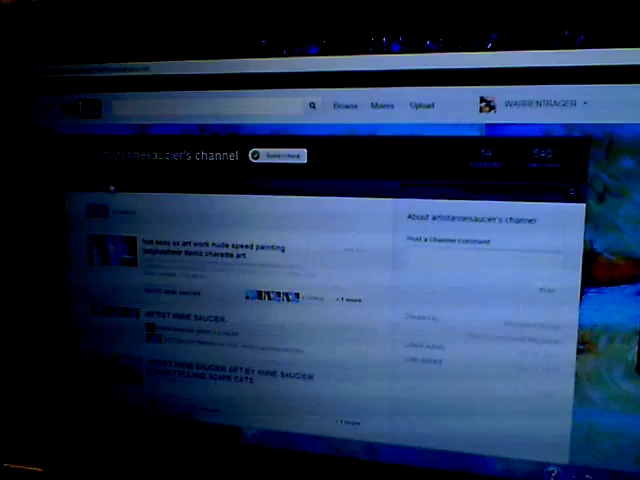
pyautogui.click(485, 158)
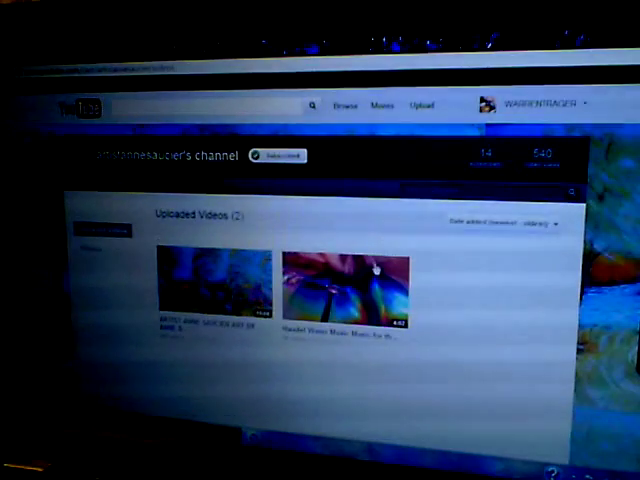
pyautogui.click(190, 262)
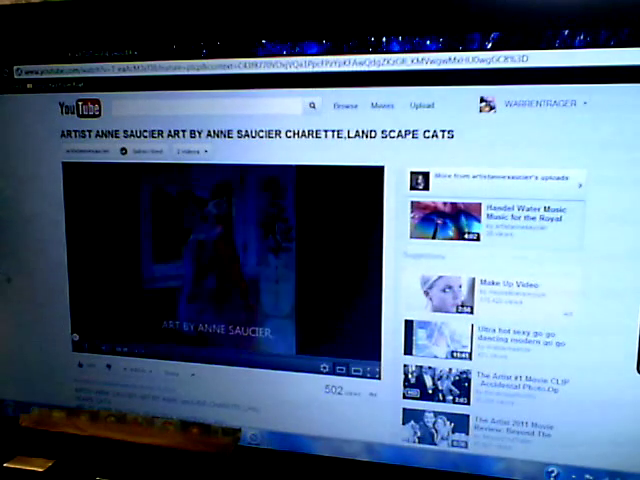
pyautogui.scroll(-5, 320, 280)
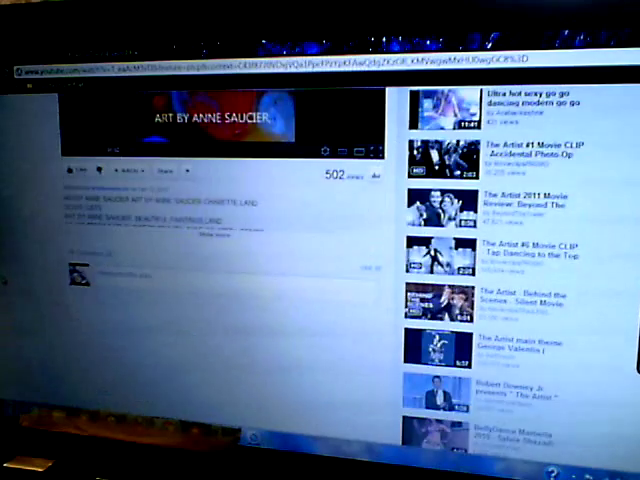
pyautogui.scroll(-3, 320, 280)
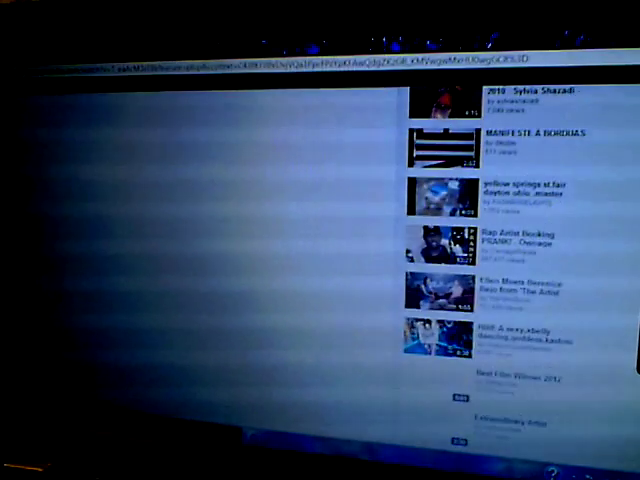
pyautogui.scroll(5, 320, 280)
pyautogui.scroll(3, 320, 280)
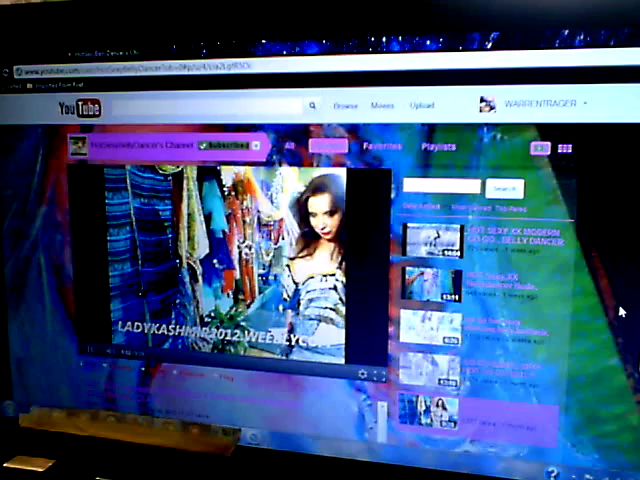
pyautogui.scroll(-2, 620, 312)
pyautogui.scroll(-3, 617, 314)
pyautogui.scroll(-3, 617, 315)
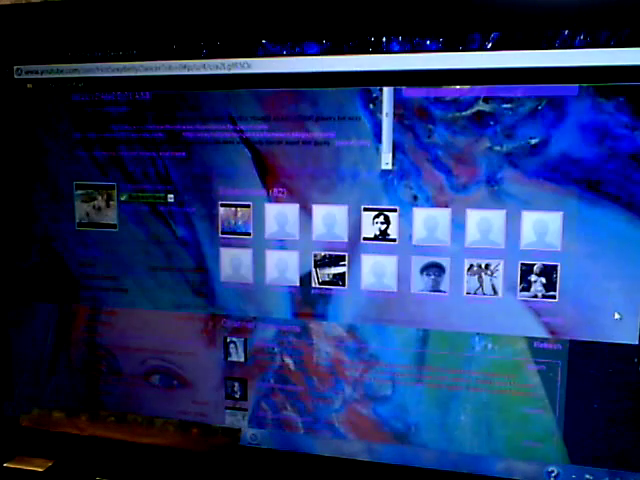
pyautogui.scroll(-3, 606, 325)
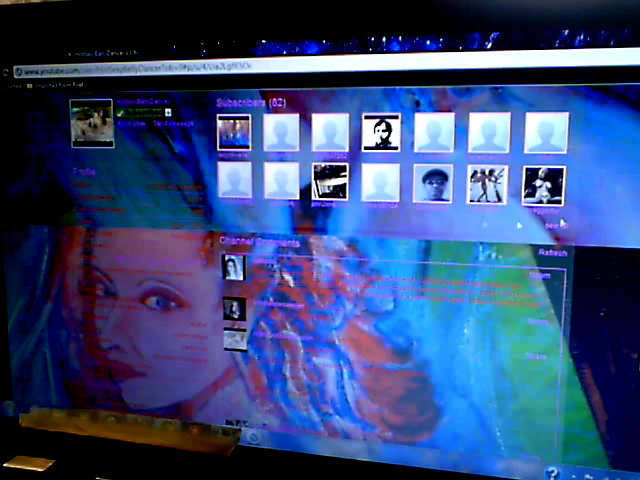
# - Bring up the channel's full subscriber list via 'see all' under Subscribers
pyautogui.click(559, 232)
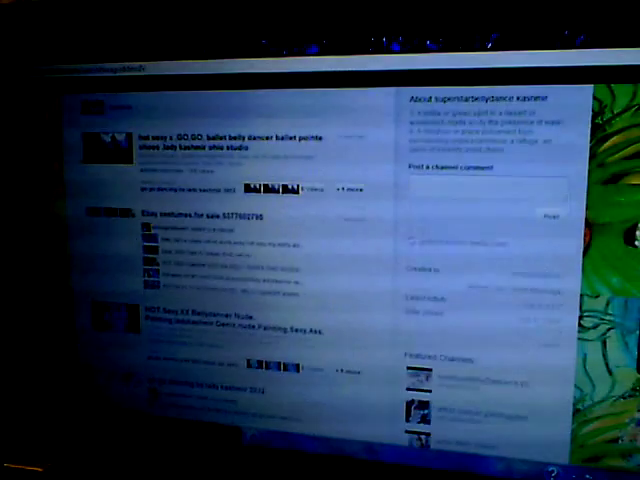
pyautogui.scroll(-2, 320, 260)
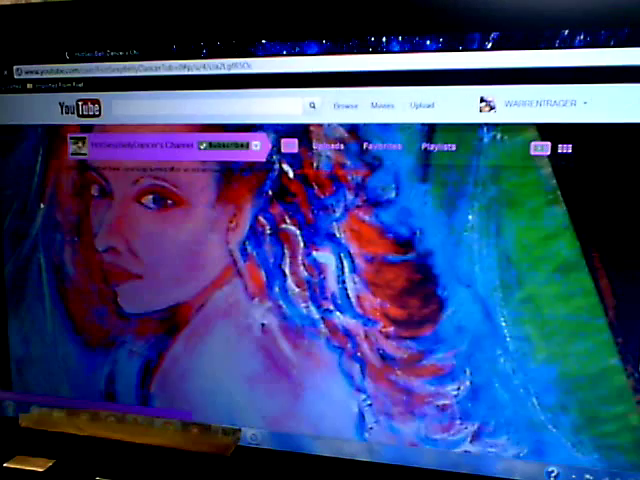
pyautogui.scroll(-5, 320, 300)
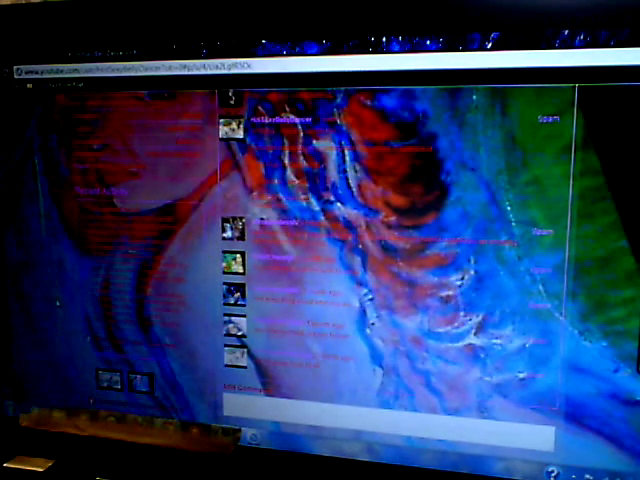
pyautogui.scroll(5, 186, 285)
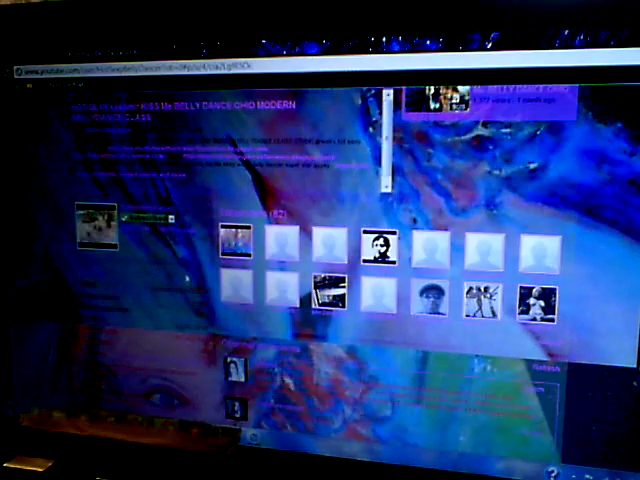
pyautogui.scroll(-3, 192, 357)
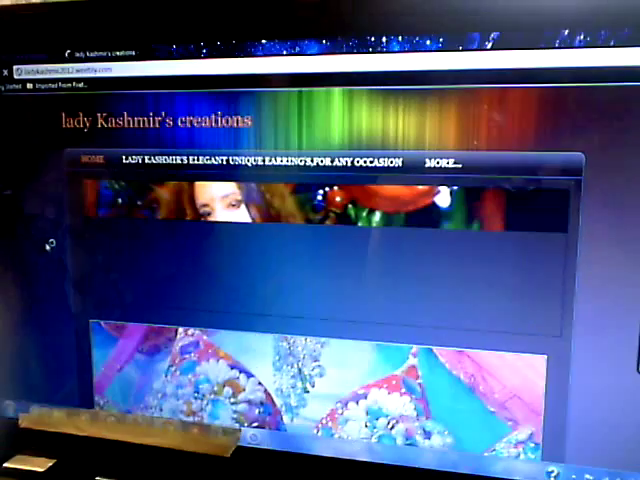
pyautogui.scroll(-5, 48, 244)
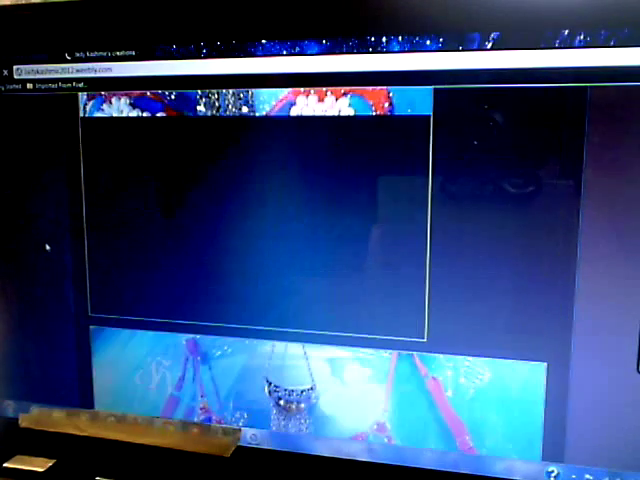
pyautogui.scroll(-3, 60, 248)
pyautogui.scroll(-3, 66, 250)
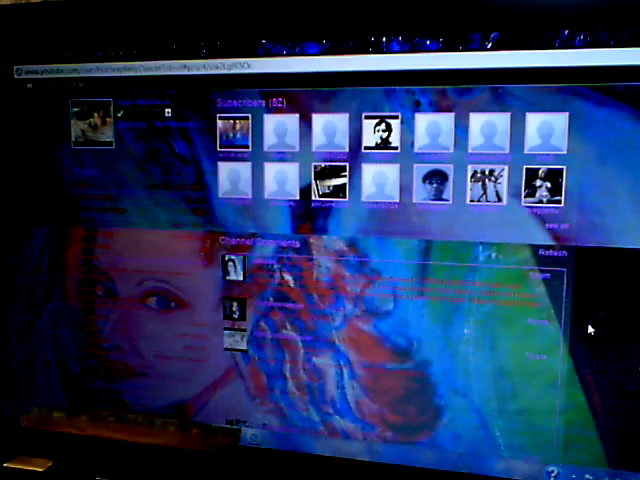
pyautogui.scroll(-5, 589, 329)
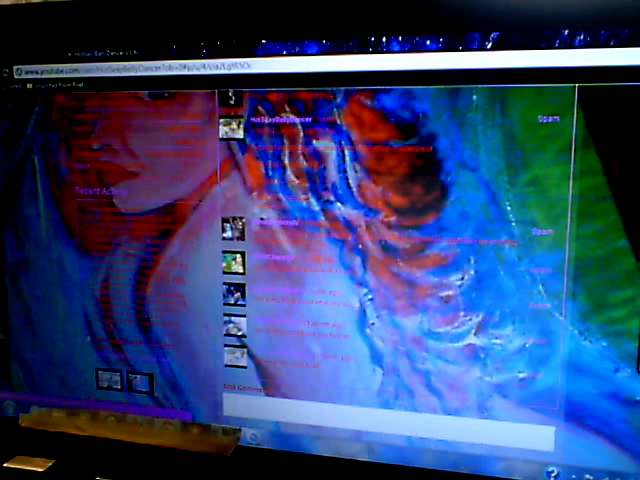
pyautogui.scroll(5, 278, 200)
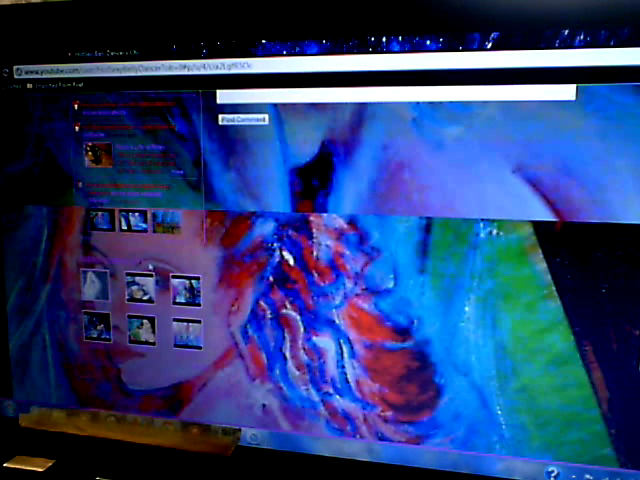
pyautogui.scroll(5, 229, 272)
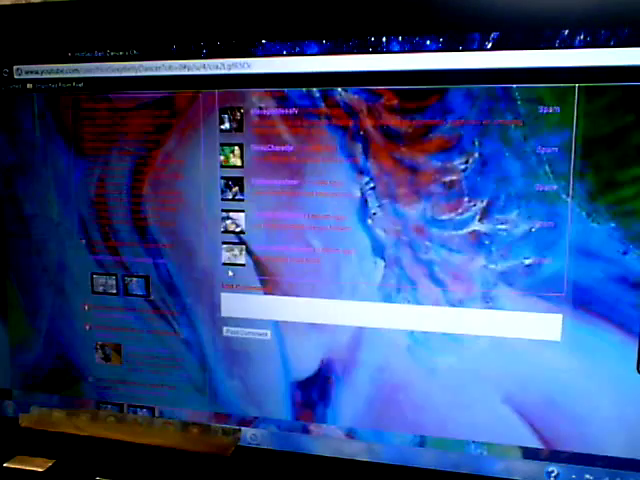
pyautogui.scroll(5, 232, 255)
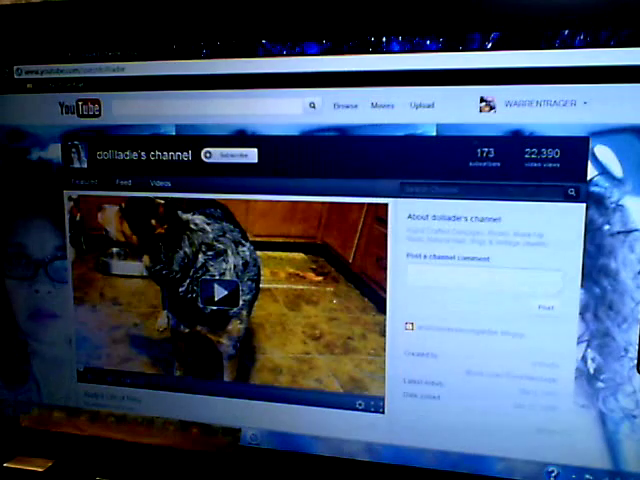
# - Start the featured dolliadie dog video in the channel player
pyautogui.click(214, 291)
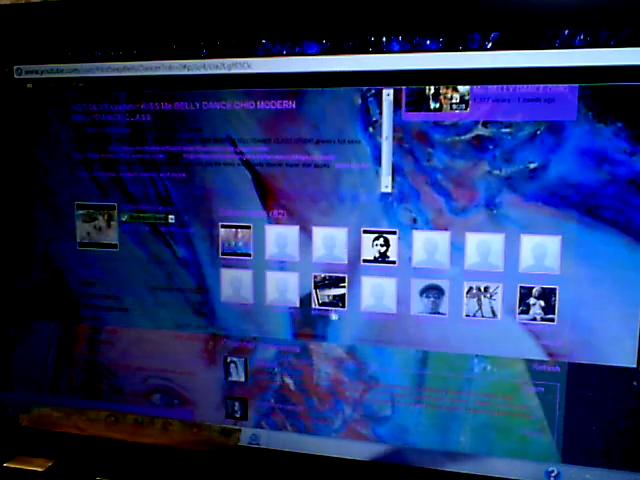
pyautogui.scroll(4, 331, 310)
pyautogui.scroll(-6, 331, 310)
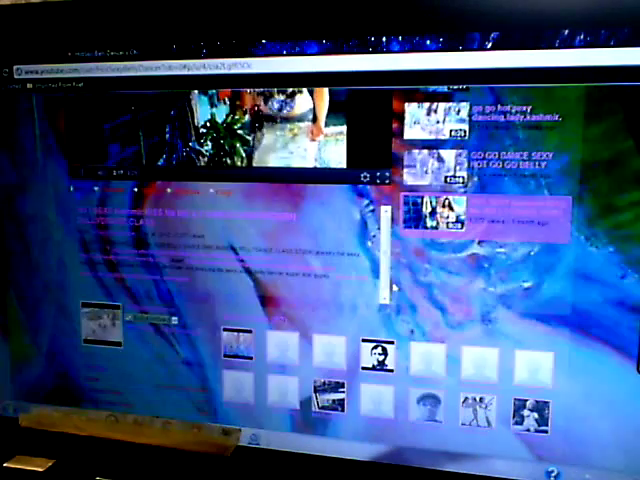
pyautogui.scroll(5, 394, 287)
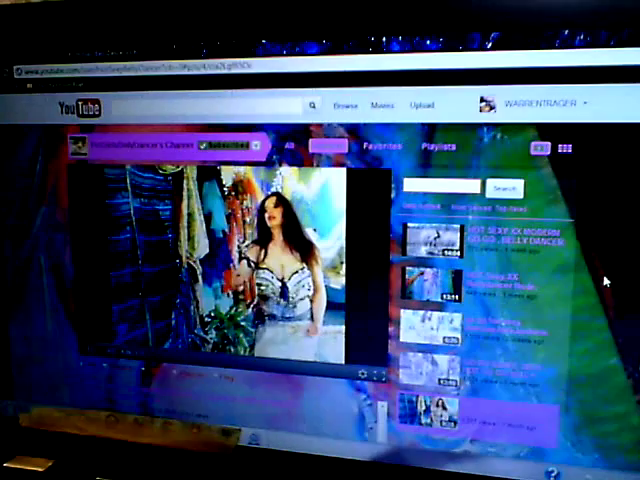
# - Show the dancer channel's uploaded videos under the Uploads tab
pyautogui.click(377, 148)
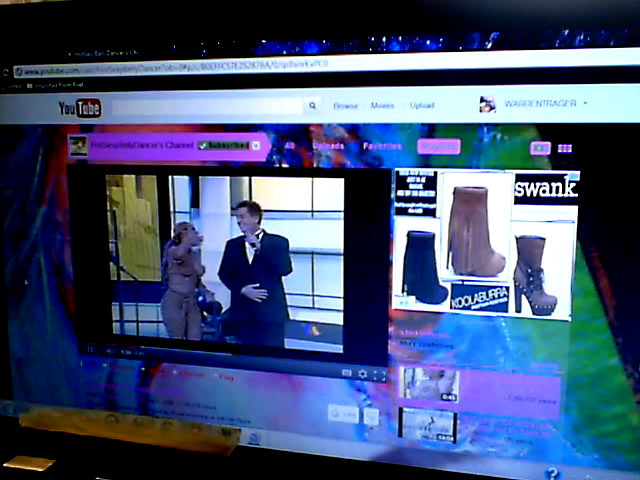
pyautogui.scroll(-3, 320, 250)
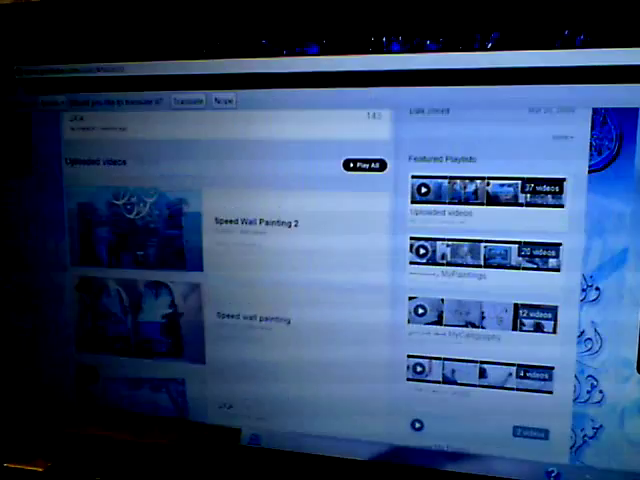
pyautogui.scroll(-2, 320, 280)
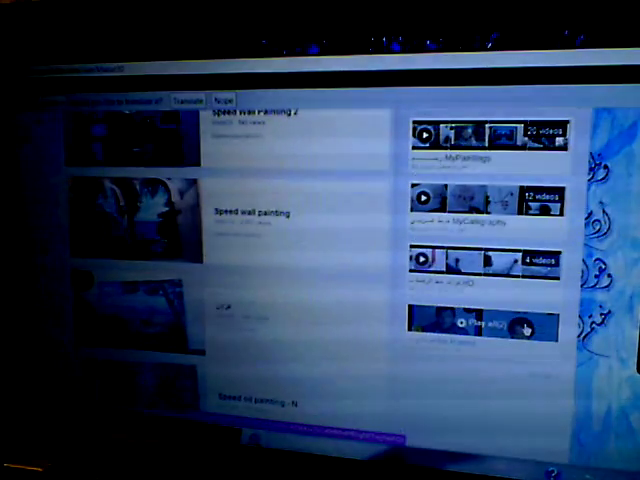
pyautogui.scroll(3, 221, 254)
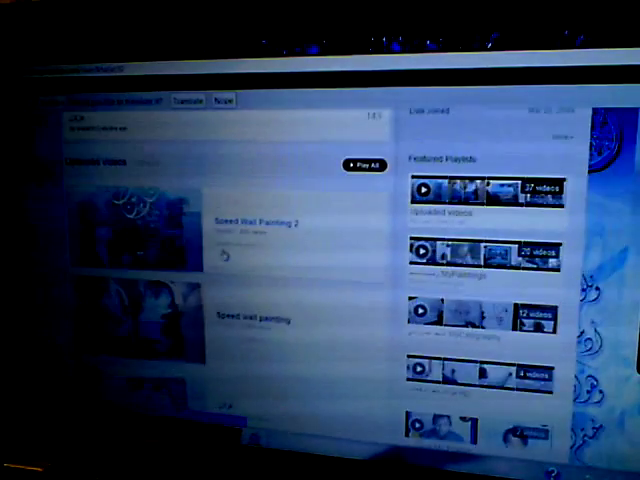
pyautogui.scroll(5, 221, 254)
pyautogui.scroll(-3, 320, 300)
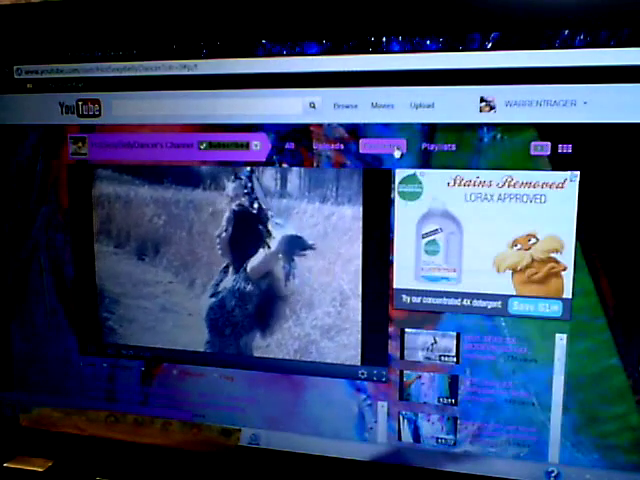
pyautogui.scroll(-2, 603, 406)
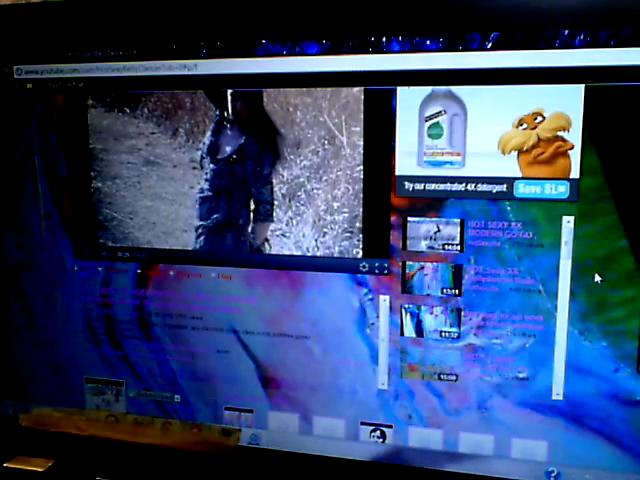
# - Play the video of the woman in orange painting a large colourful canvas
pyautogui.click(430, 283)
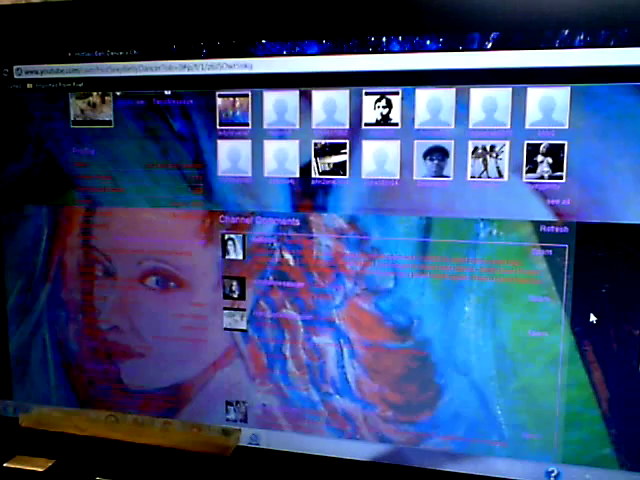
pyautogui.scroll(-3, 591, 317)
pyautogui.scroll(3, 591, 317)
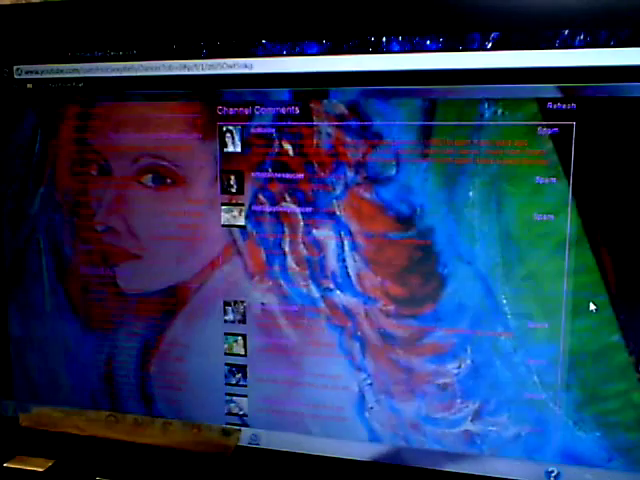
pyautogui.scroll(3, 590, 305)
pyautogui.scroll(3, 596, 290)
pyautogui.scroll(3, 598, 287)
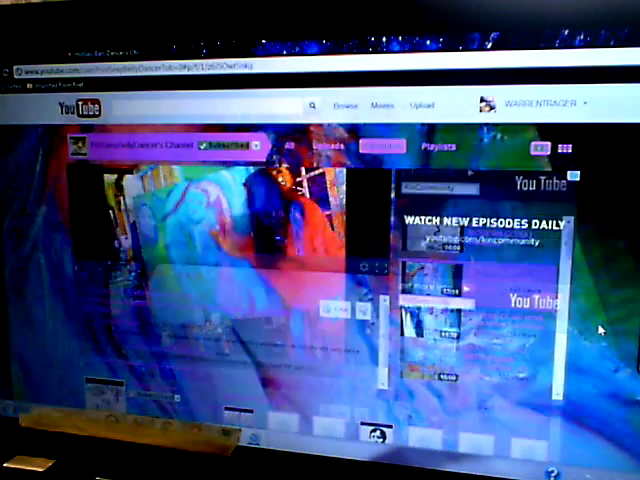
pyautogui.scroll(-2, 600, 330)
pyautogui.scroll(-3, 600, 330)
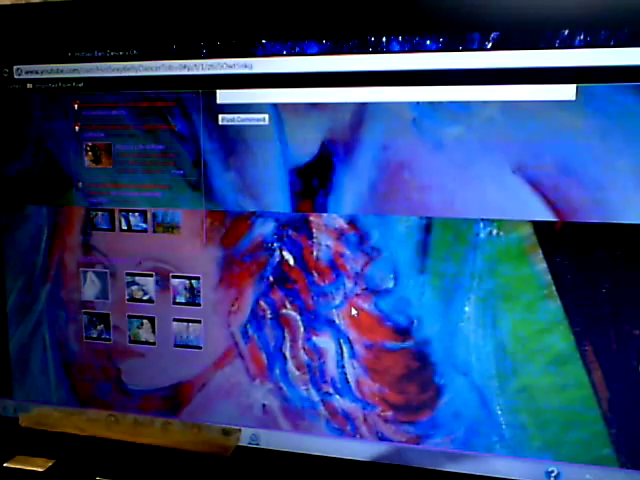
pyautogui.scroll(4, 353, 311)
pyautogui.scroll(3, 353, 311)
pyautogui.scroll(3, 353, 311)
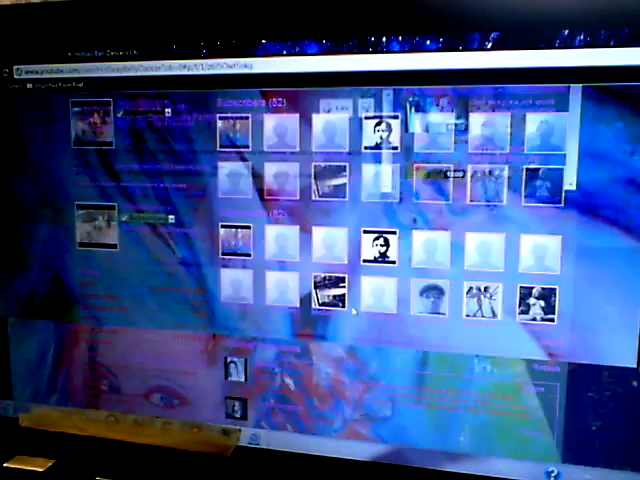
pyautogui.scroll(3, 353, 311)
pyautogui.scroll(2, 581, 293)
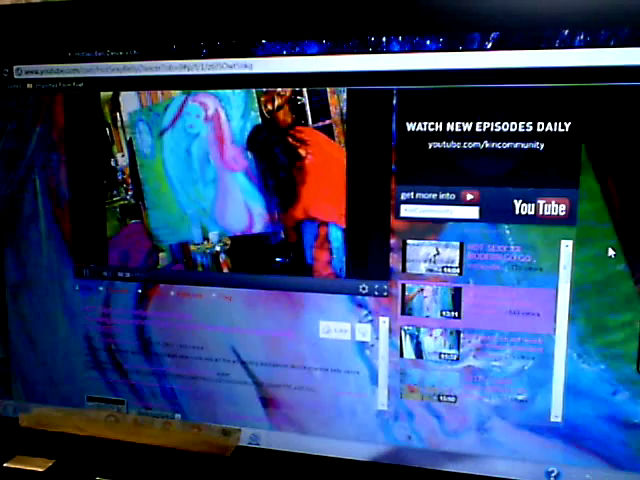
pyautogui.scroll(2, 585, 280)
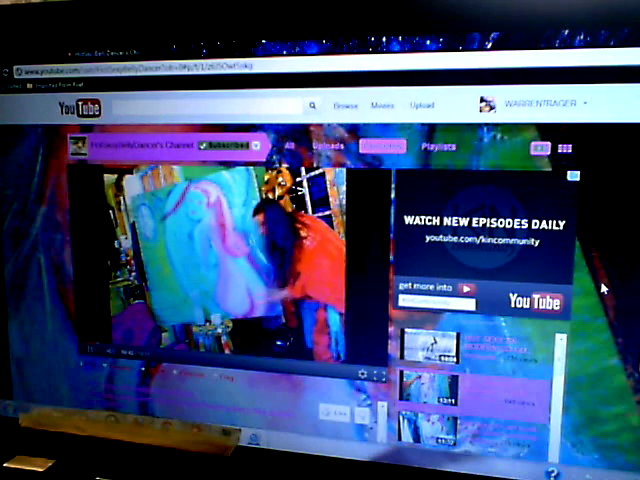
pyautogui.scroll(-3, 603, 289)
pyautogui.scroll(3, 603, 289)
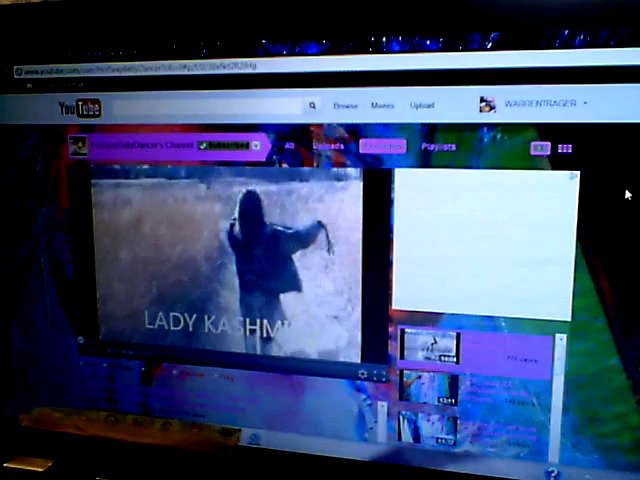
# - Switch to Logitech Webcam Software to show its live preview over the browser
pyautogui.hotkey('alt', 'Tab')
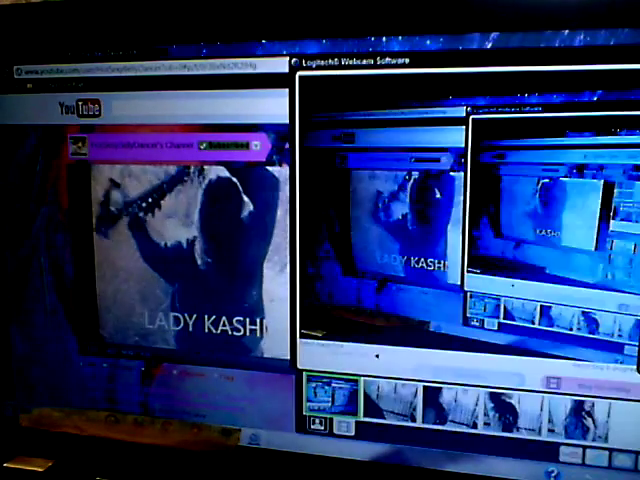